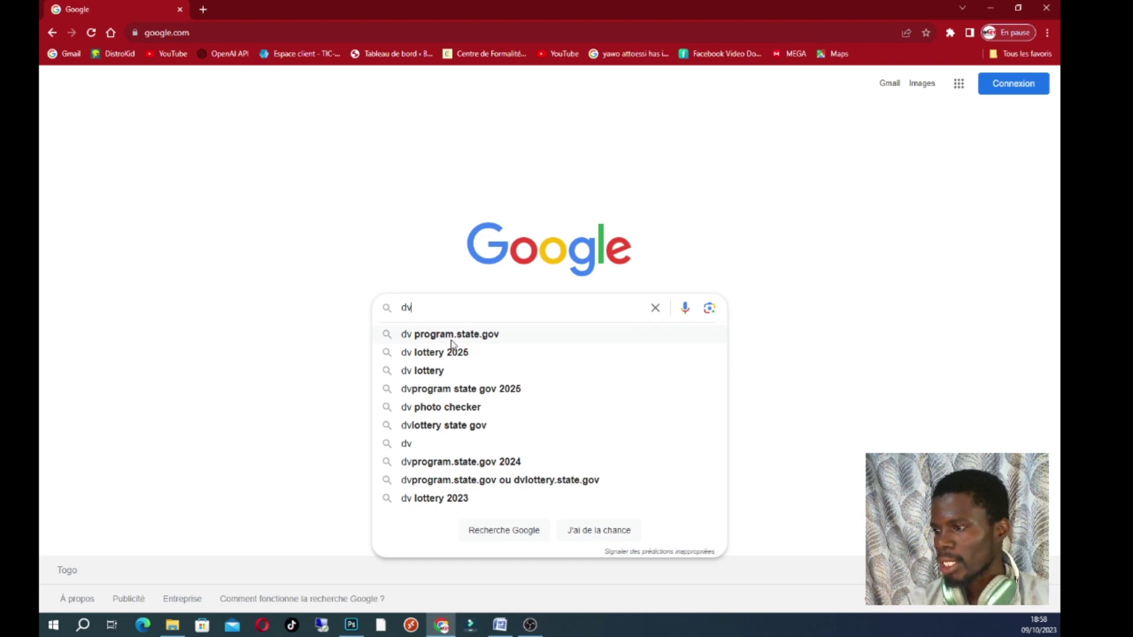
Search Google for dv program.state.gov, open the Electronic Diversity Visa Program site and begin the DV-2025 entry form
left_click(454, 335)
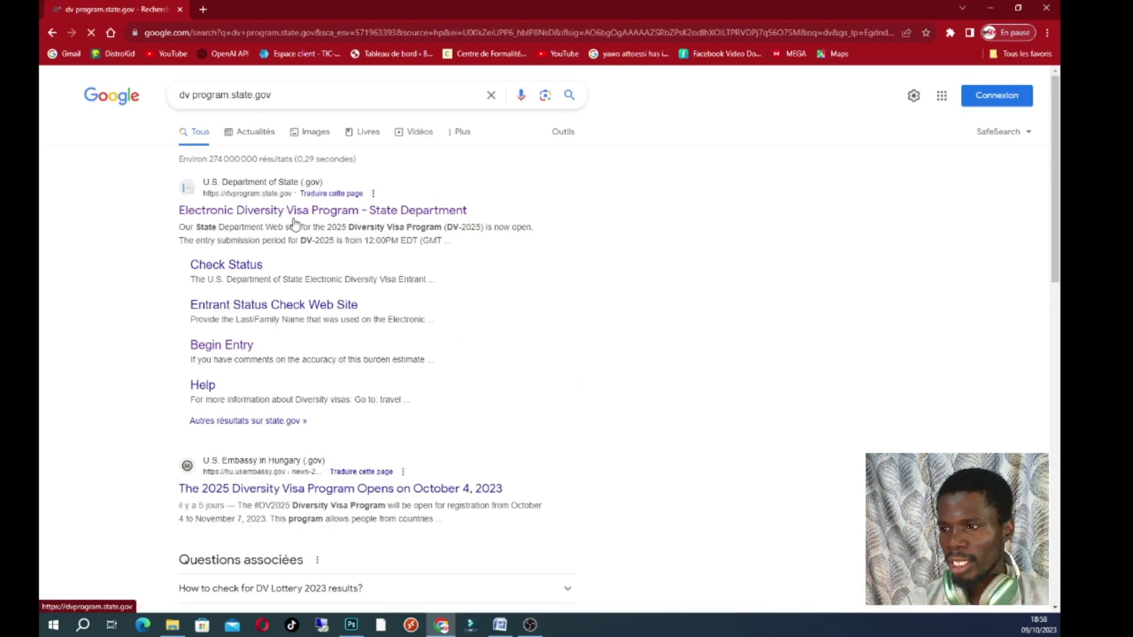
left_click(324, 211)
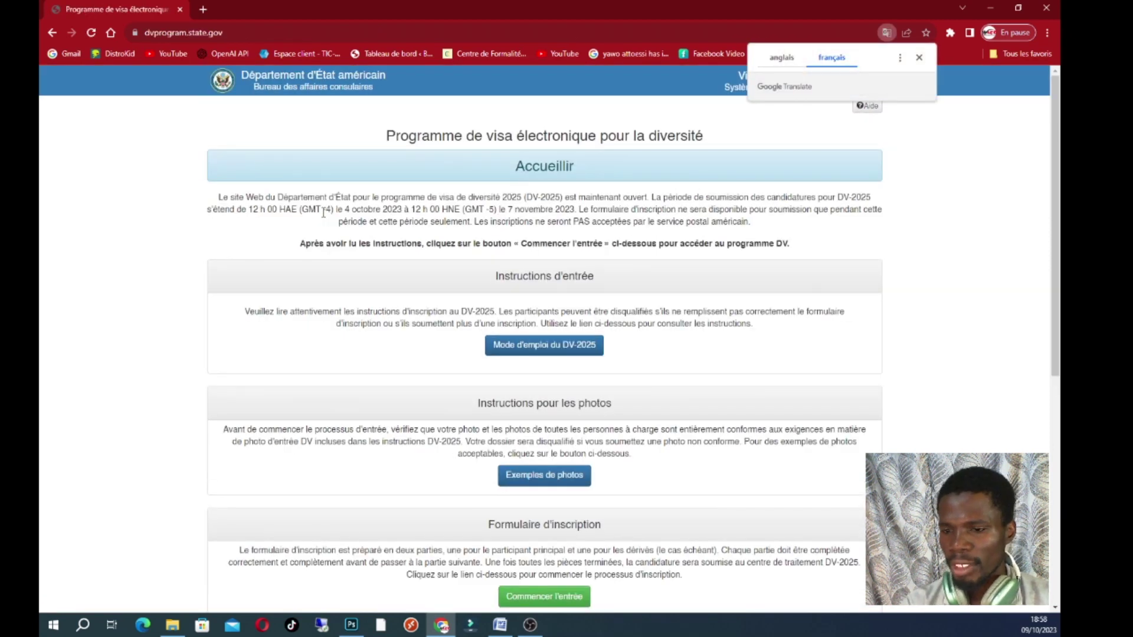
left_click(918, 57)
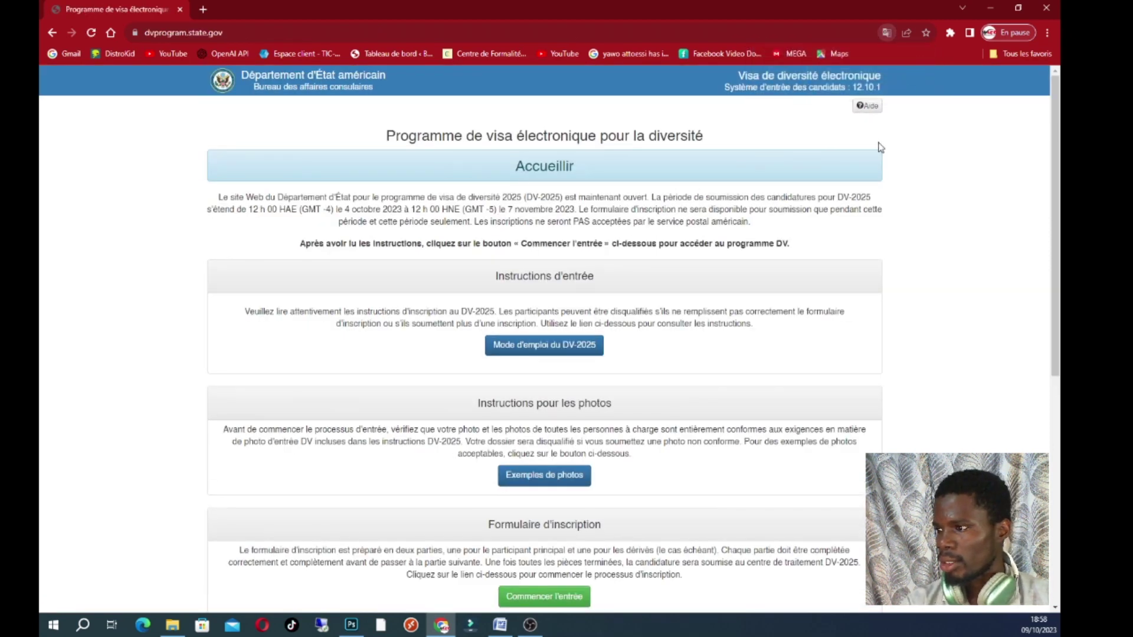
scroll(877, 175, "down", 1)
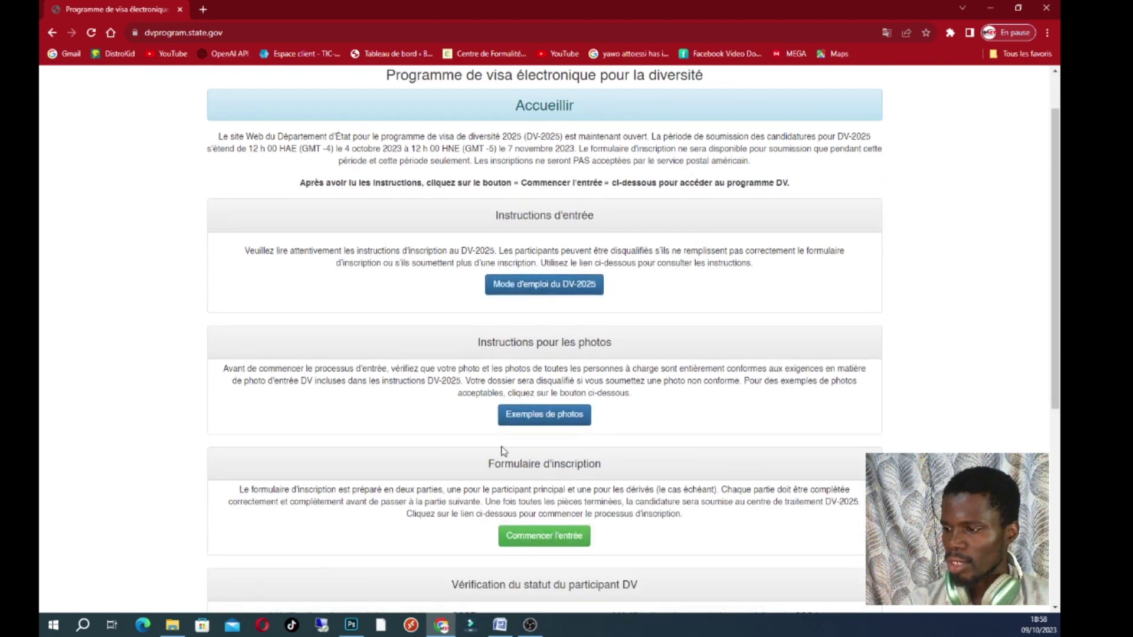
left_click(555, 543)
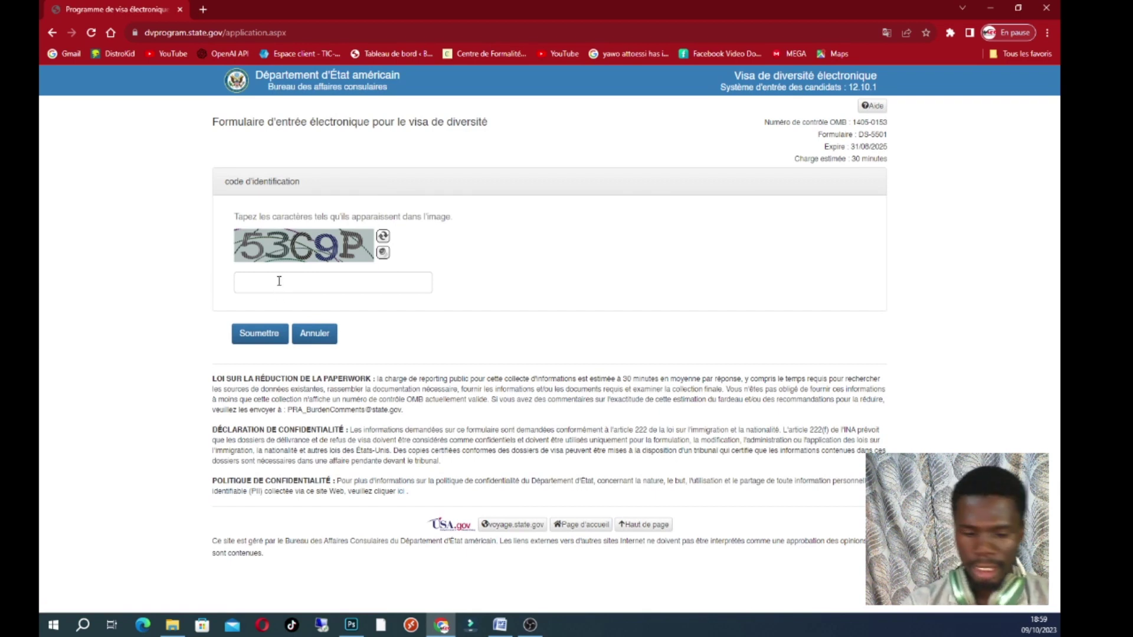
Enter the identification code shown in the image, submit it and dismiss the translation prompt over the entrant form
left_click(279, 281)
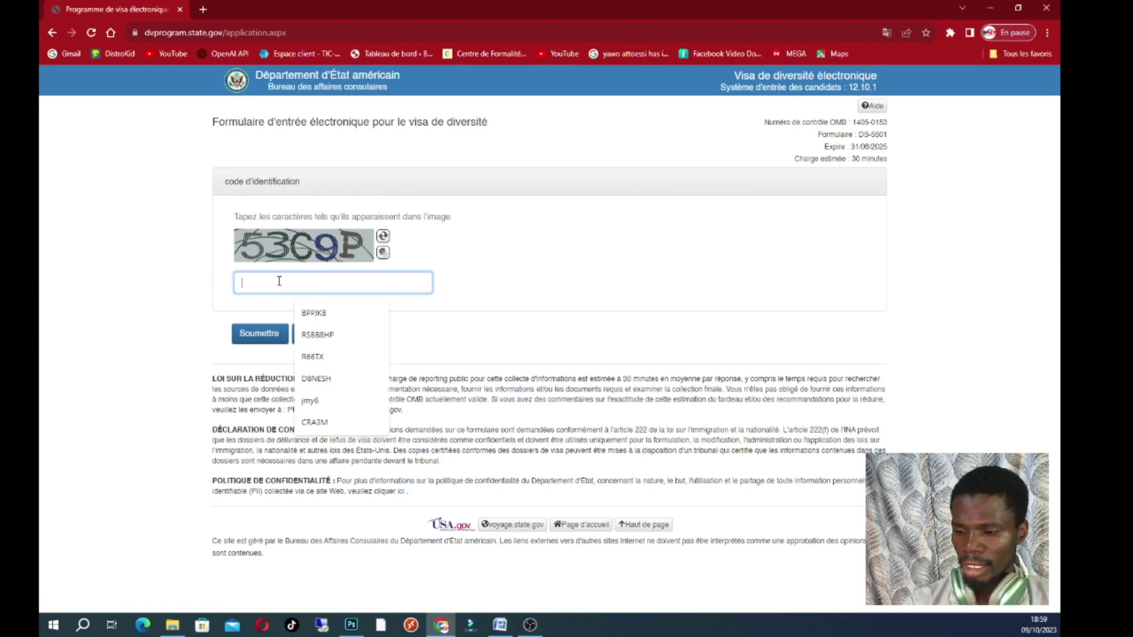
type("5")
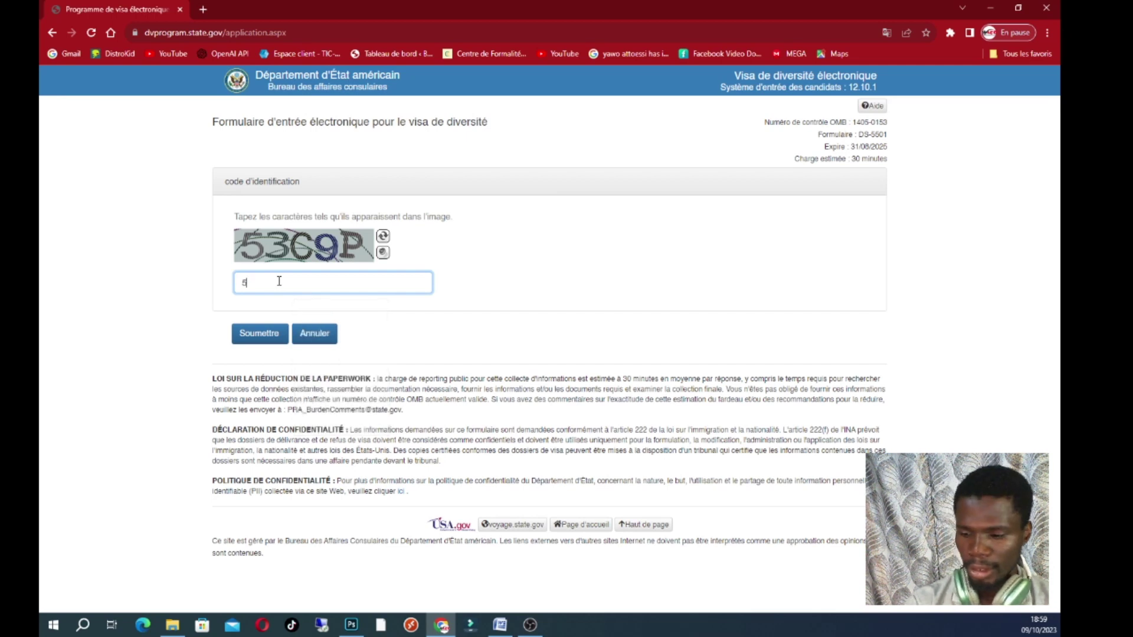
type("3")
type("0")
type("9")
type("P")
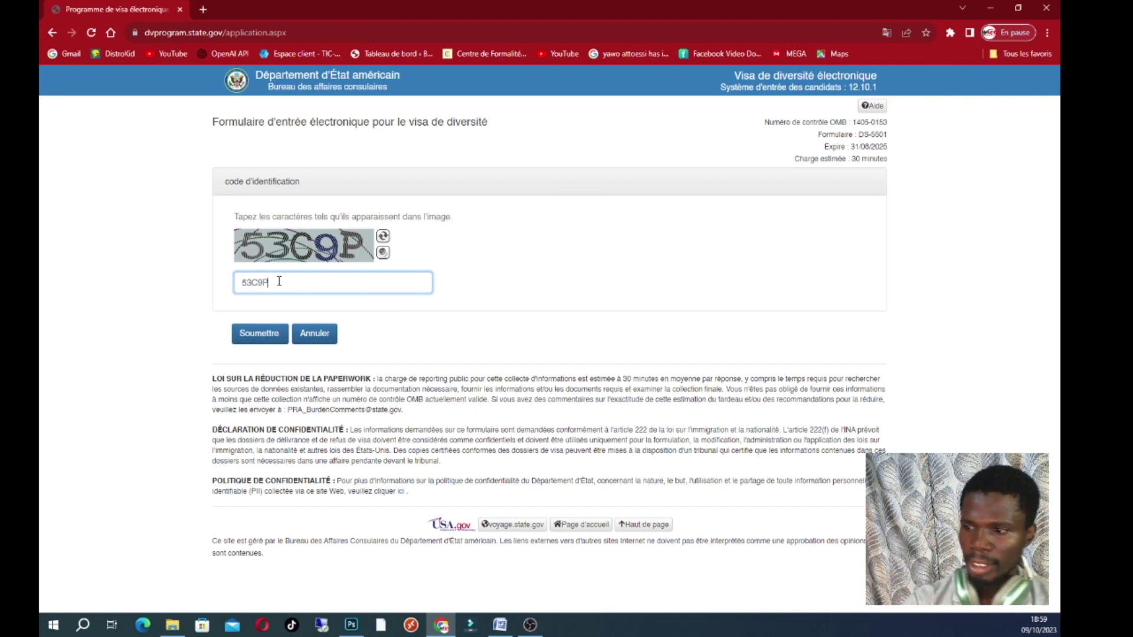
left_click(259, 335)
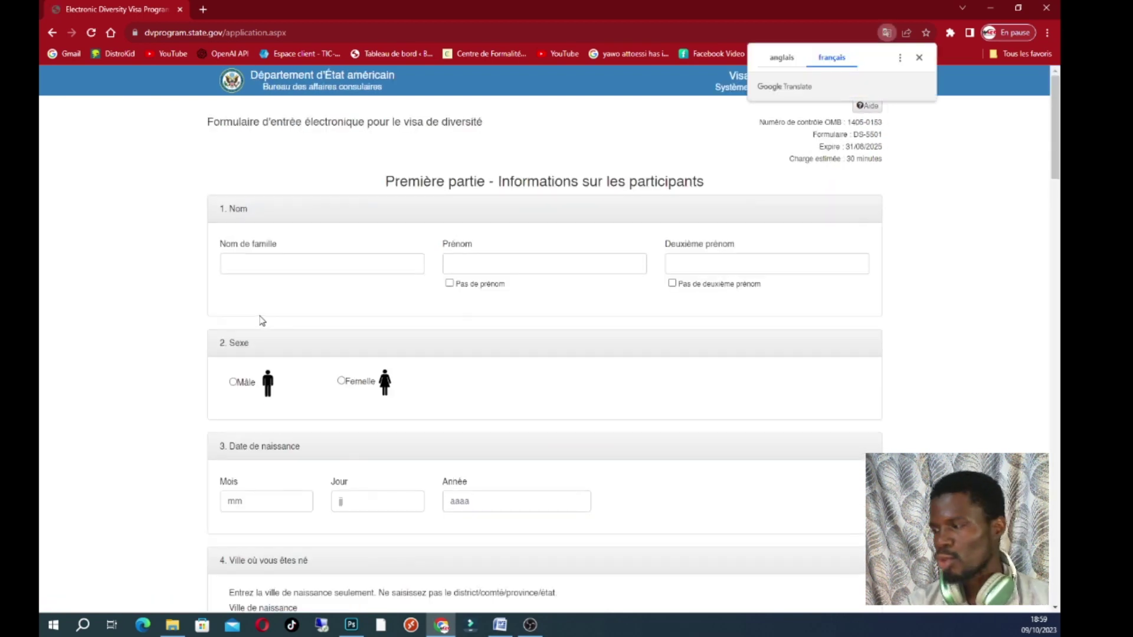
left_click(920, 58)
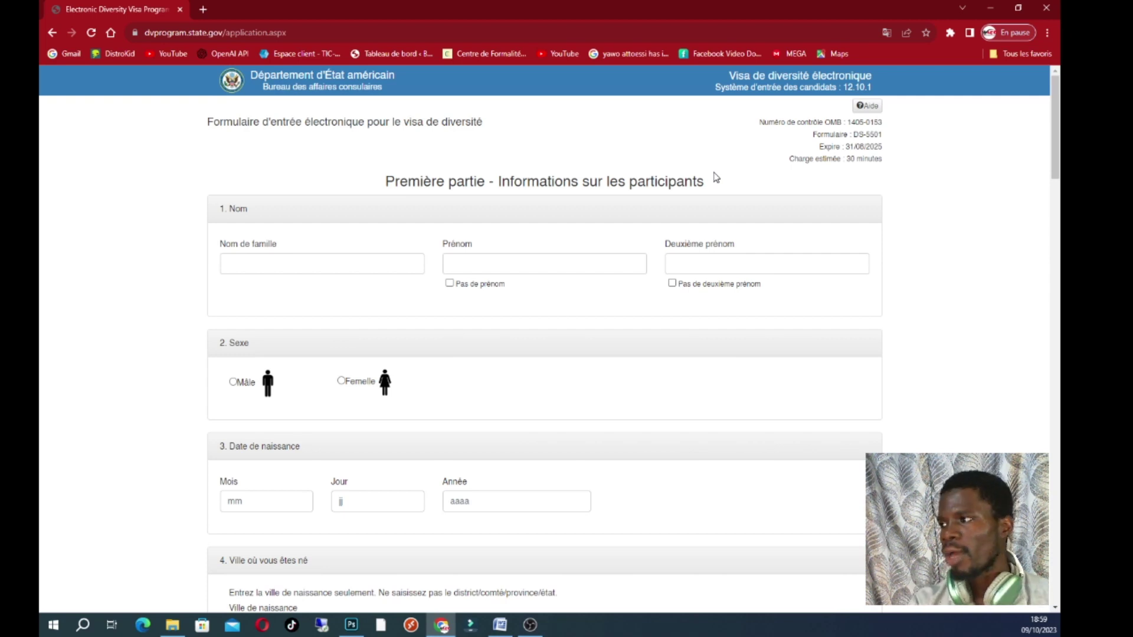
Switch to the desktop and inspect the file details of the visa photos in the folder h
left_click(990, 9)
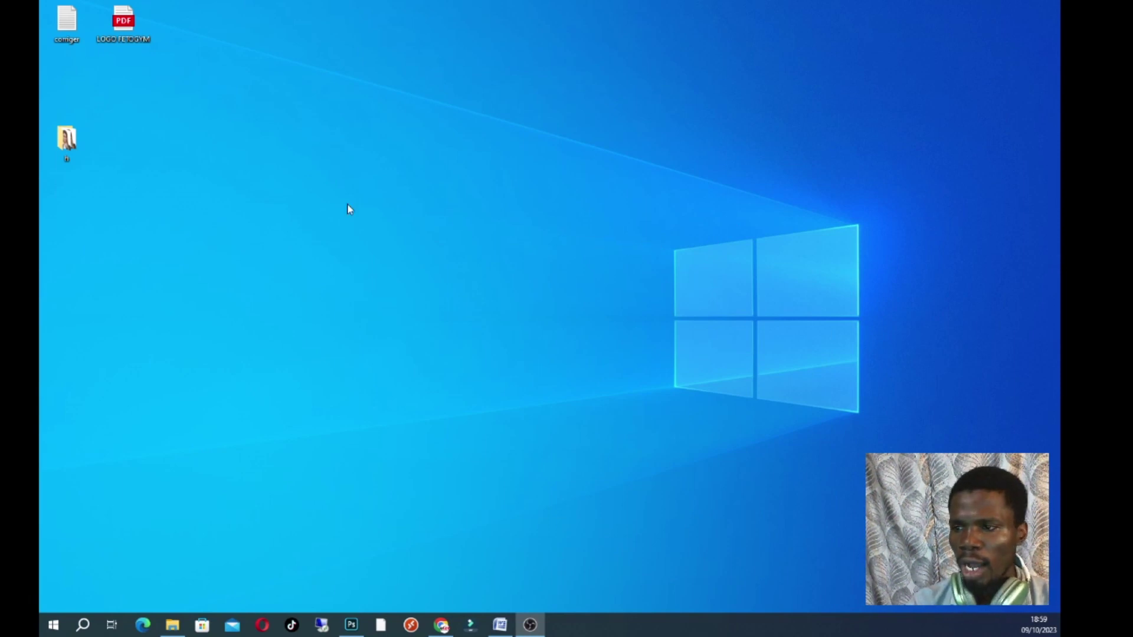
double_click(71, 148)
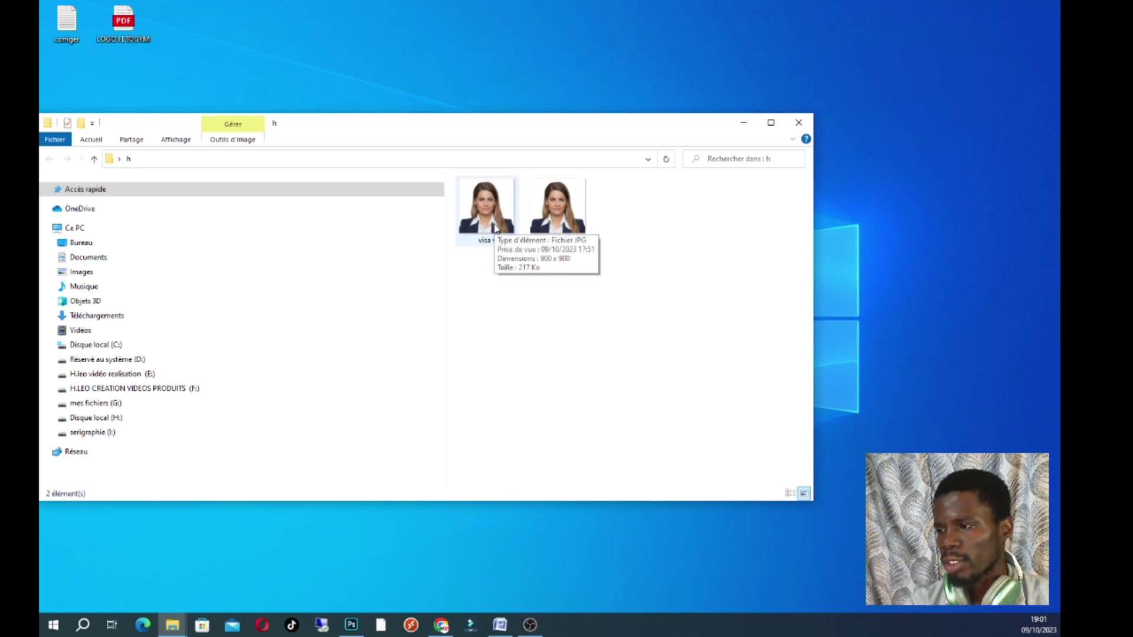
left_click(744, 124)
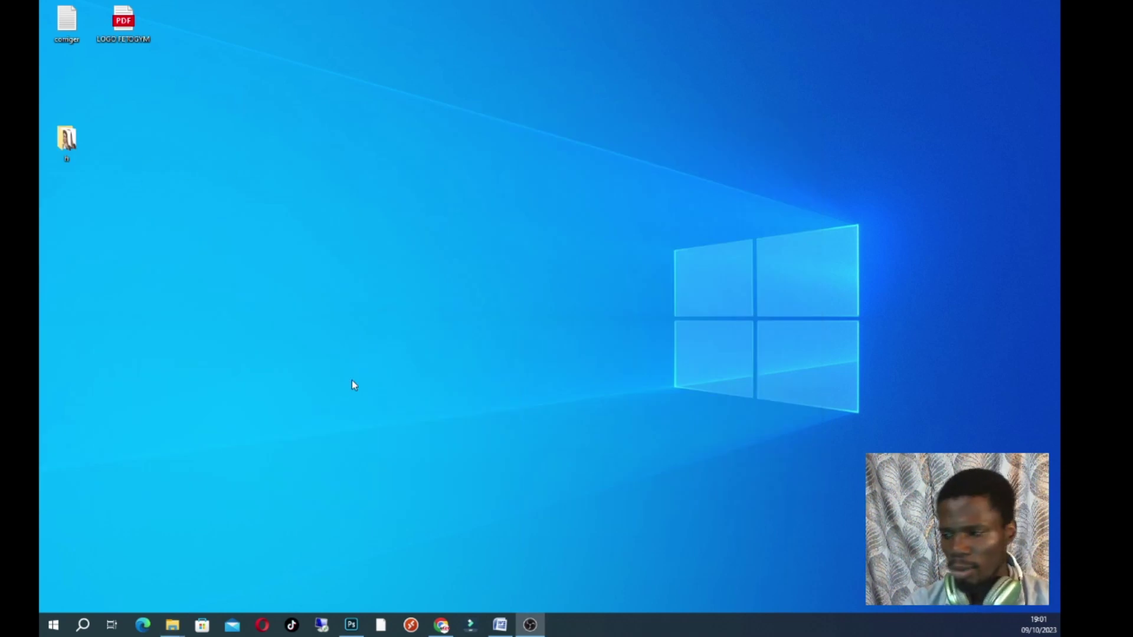
Return to the entry form in Chrome and open the photo instructions and examples page linked in section 7, the participant's photograph
left_click(442, 626)
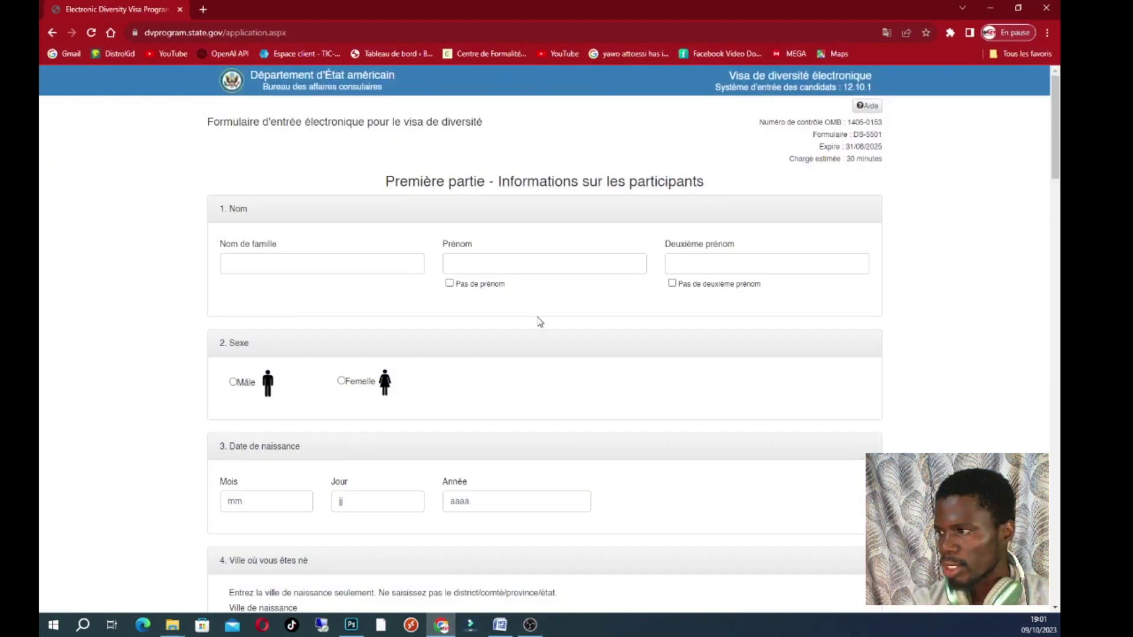
scroll(530, 311, "down", 8)
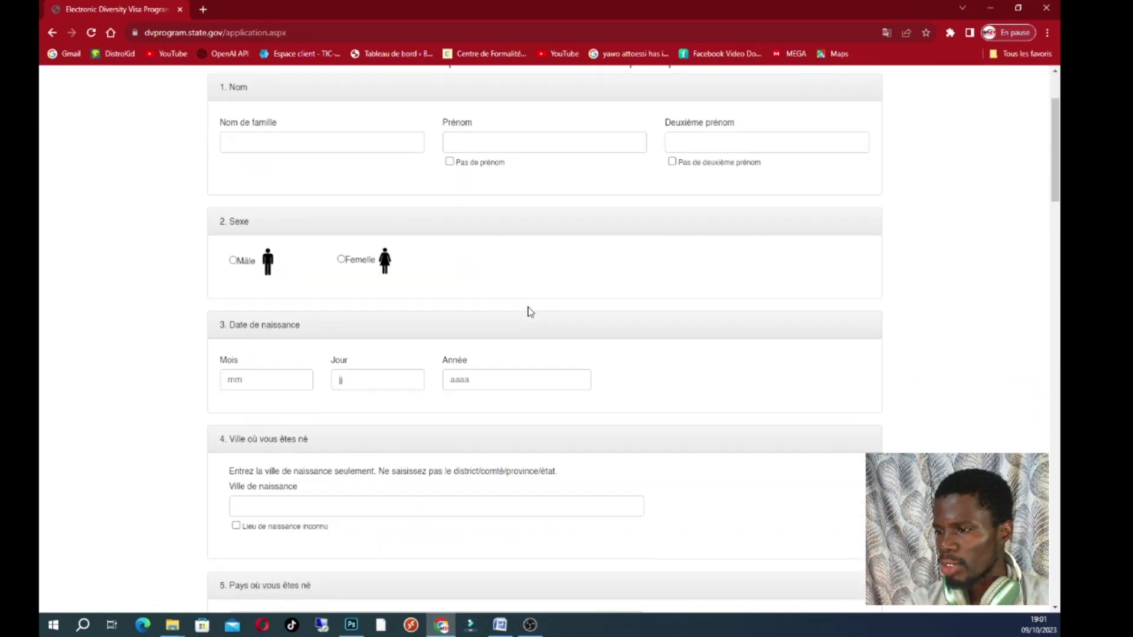
scroll(531, 312, "down", 10)
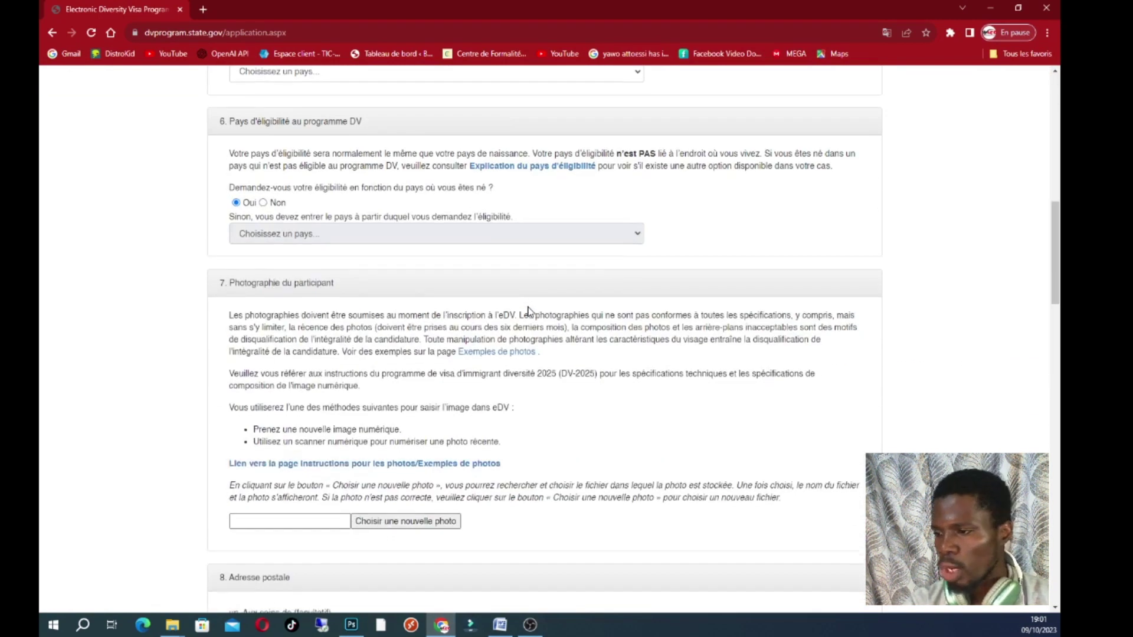
scroll(530, 311, "up", 3)
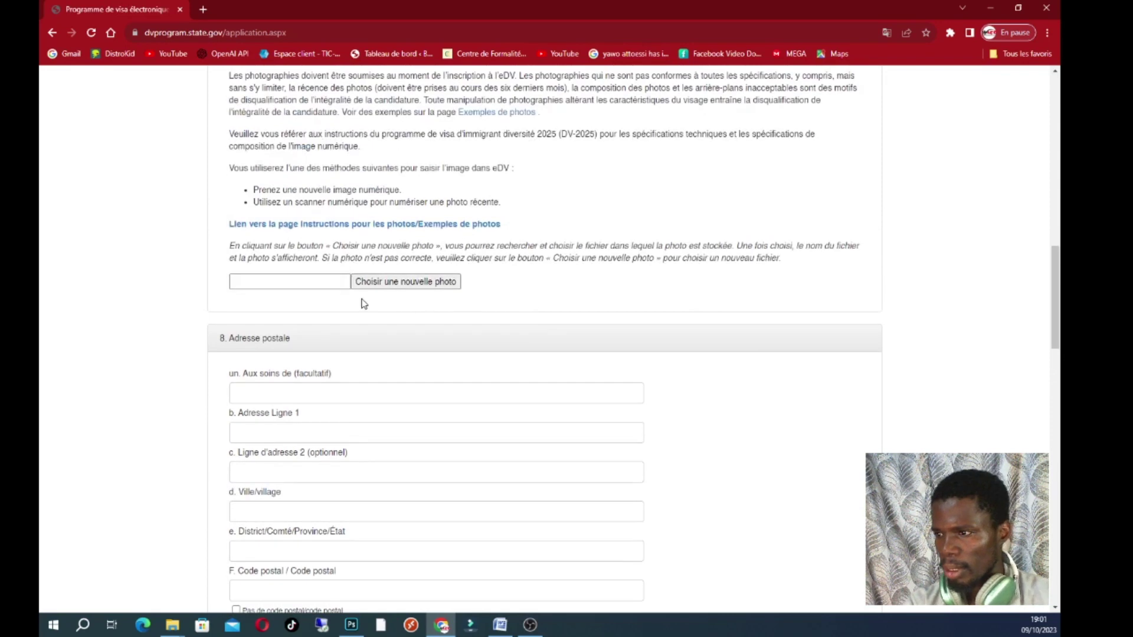
scroll(316, 272, "up", 2)
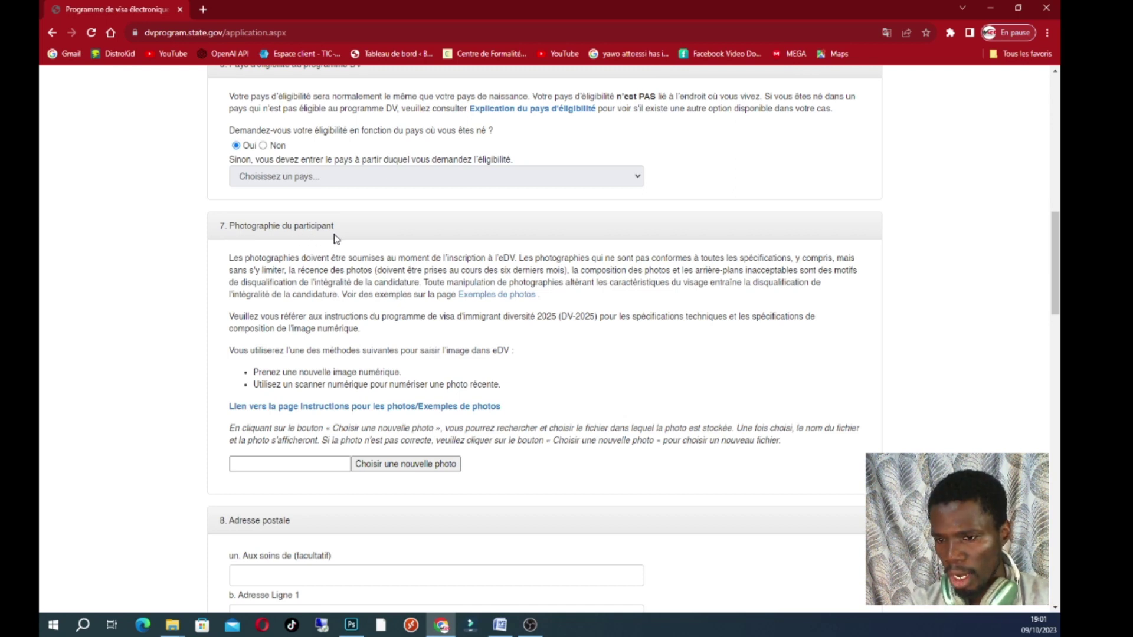
scroll(348, 269, "down", 1)
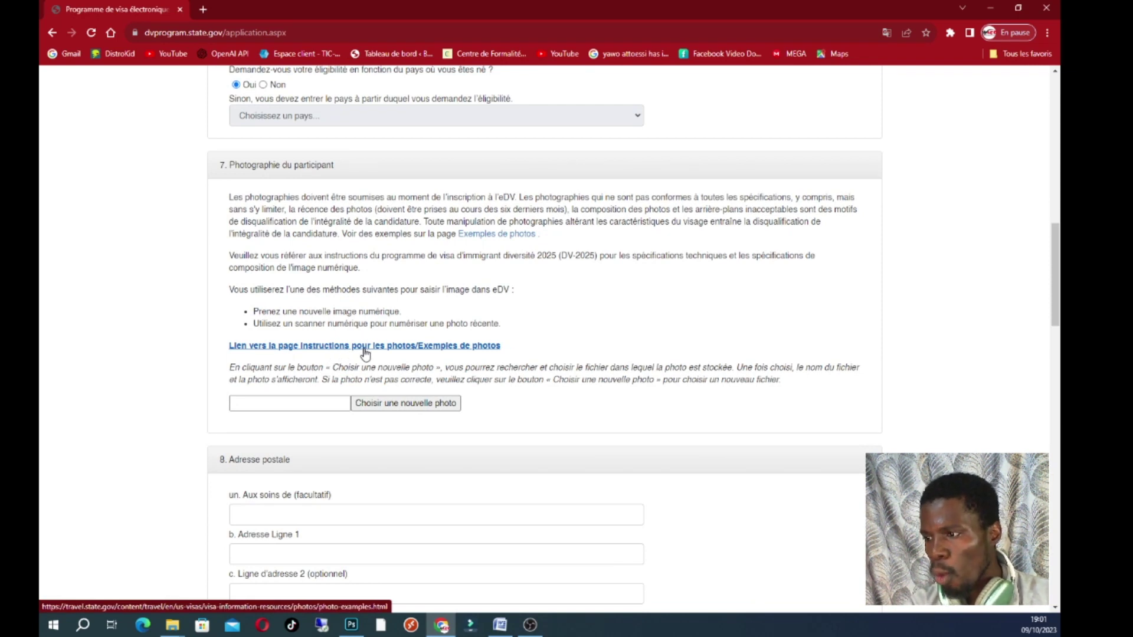
left_click(447, 350)
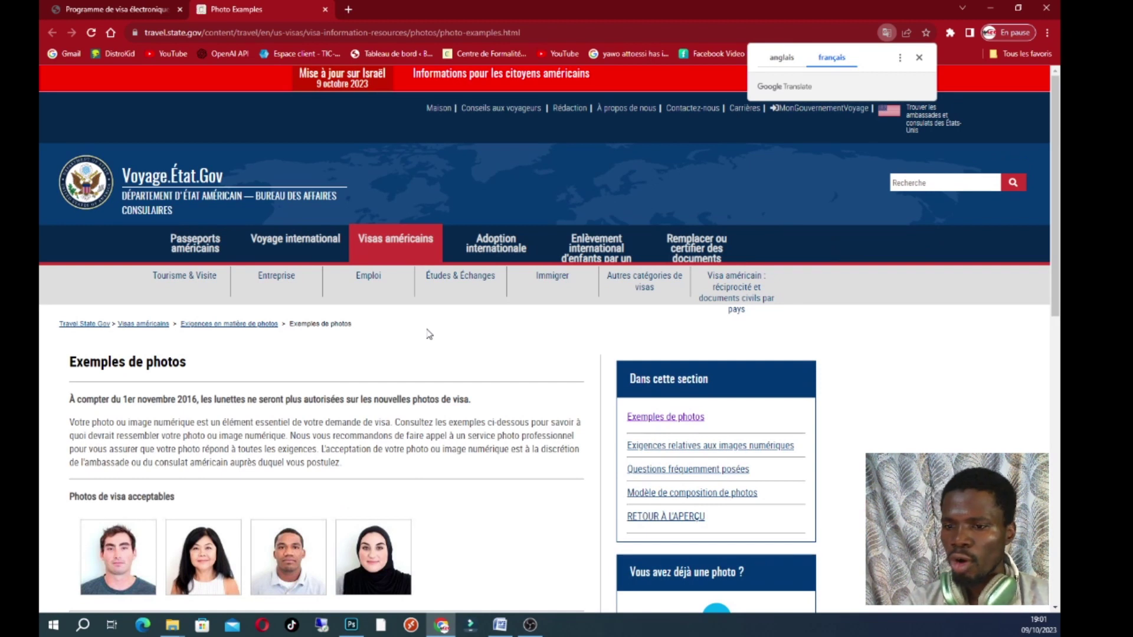
Review the acceptable visa photos on the Photo Examples page and open the photo tool for cropping an existing photo
scroll(451, 321, "down", 5)
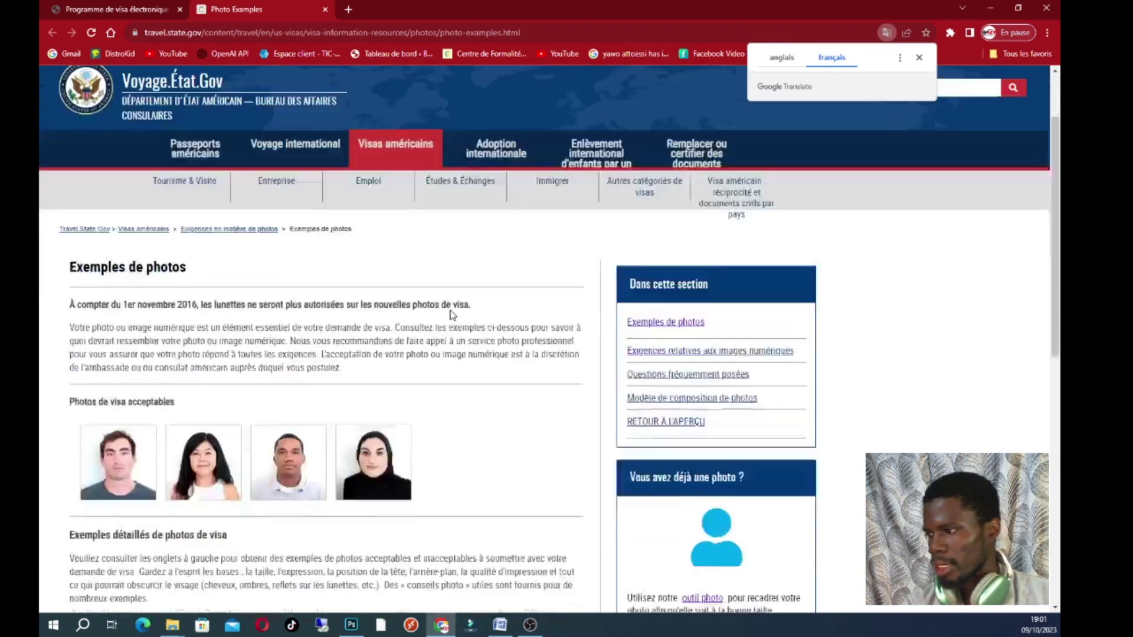
scroll(624, 361, "up", 3)
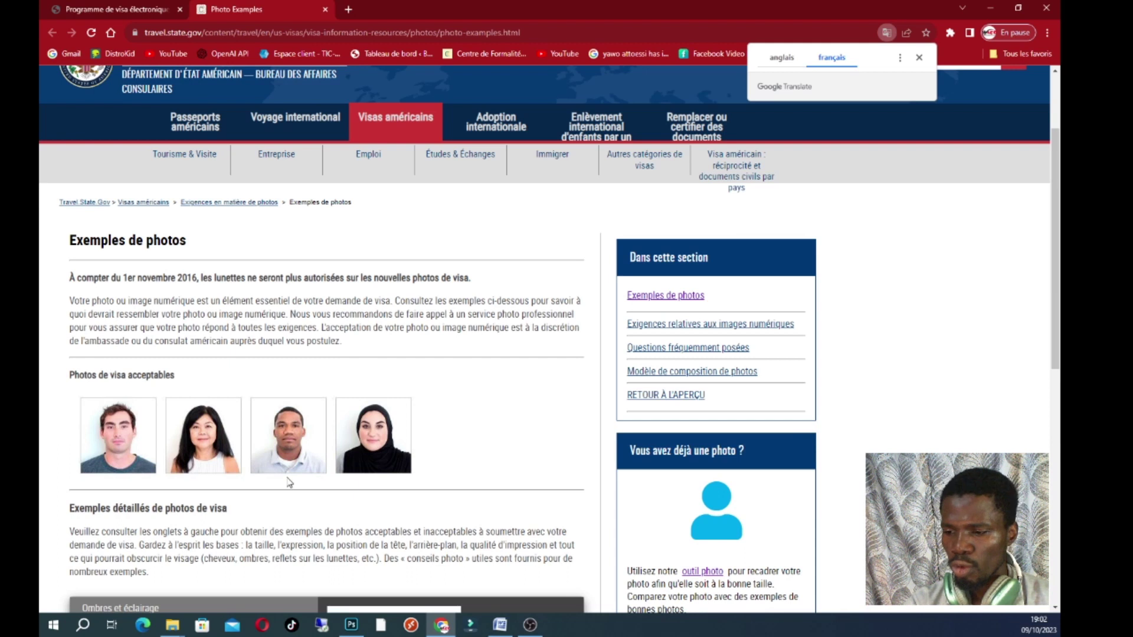
scroll(357, 517, "down", 2)
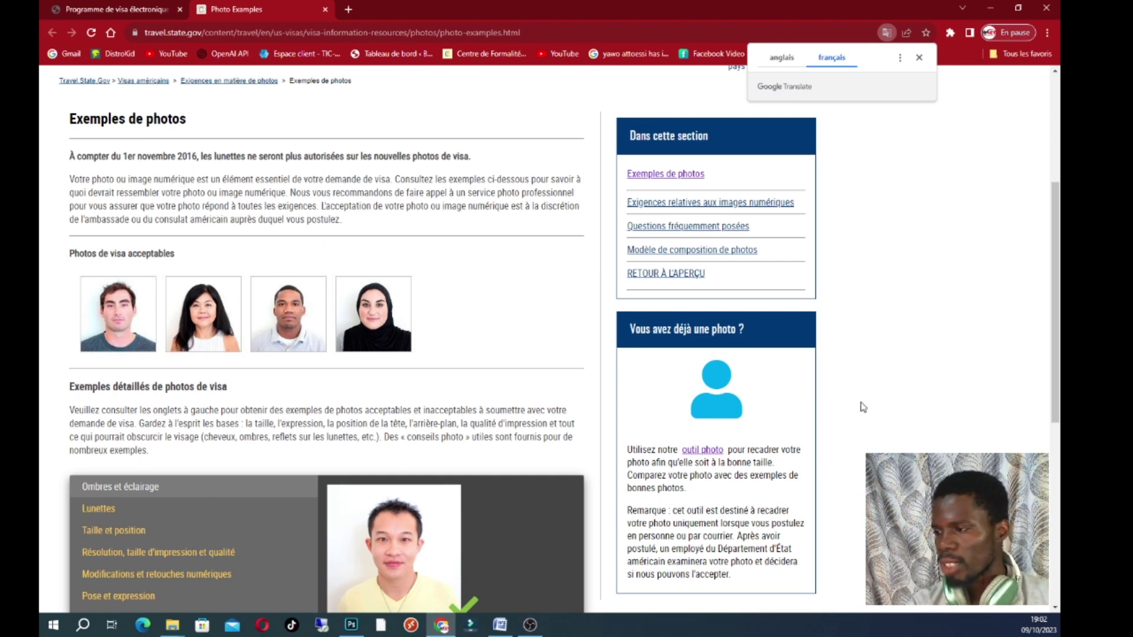
left_click(703, 452)
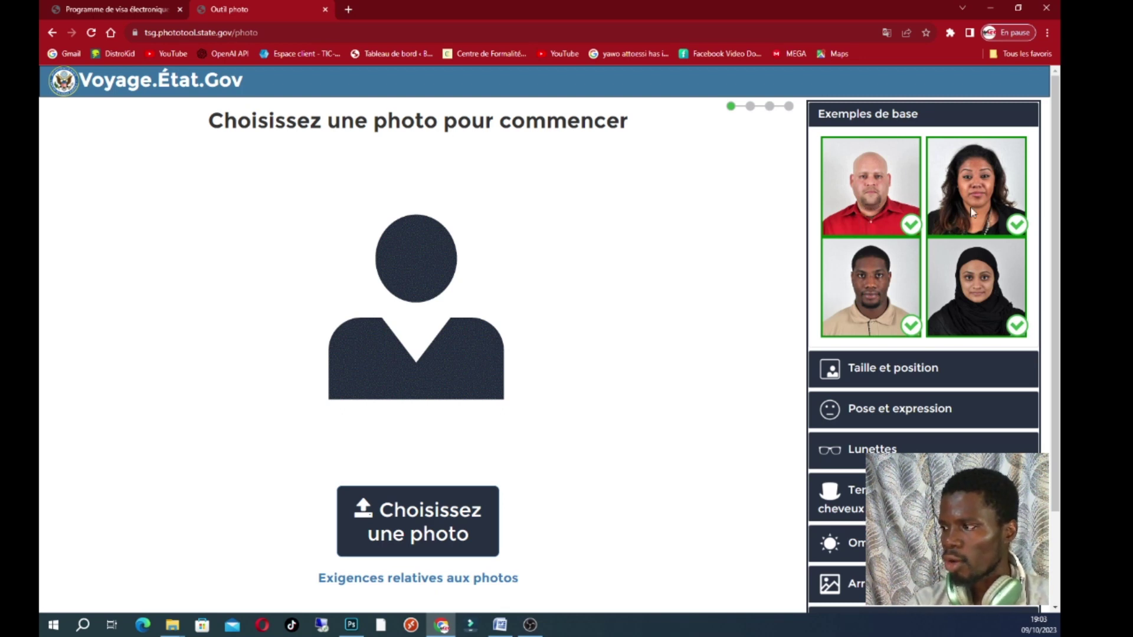
Load the photo visa v from the desktop folder h into the photo tool and review its automatic crop
scroll(935, 293, "down", 1)
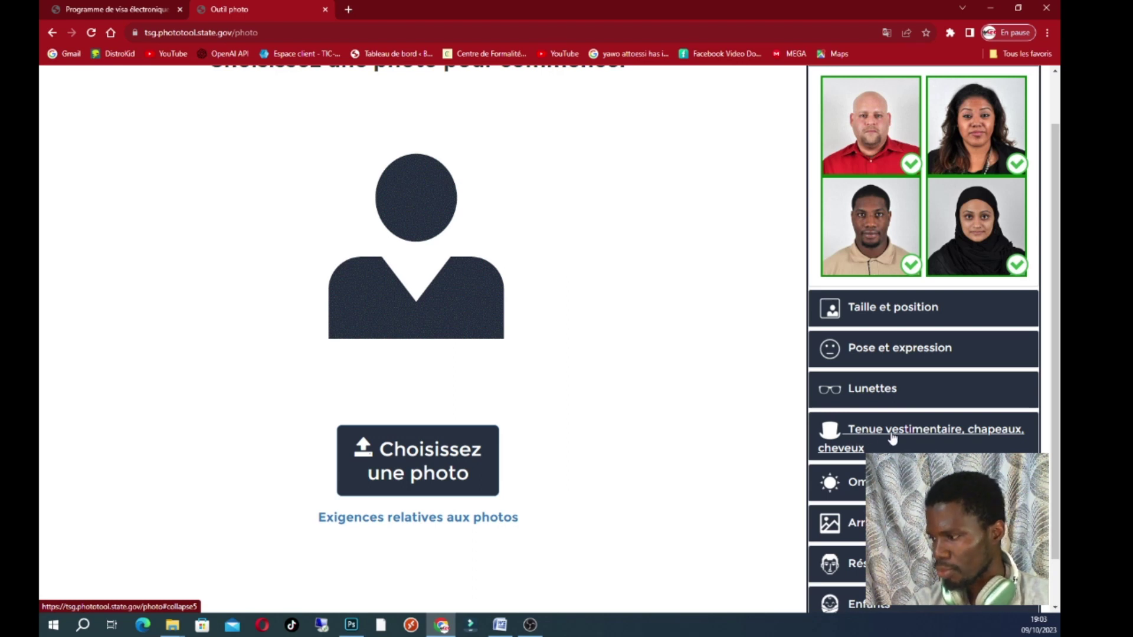
scroll(891, 440, "down", 1)
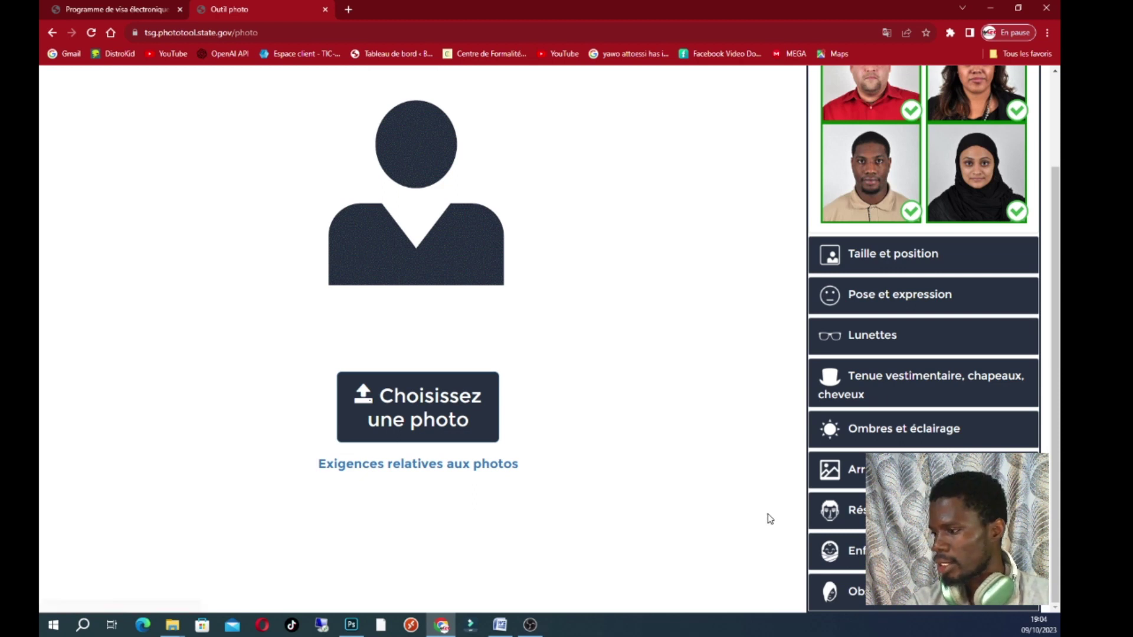
scroll(653, 463, "up", 1)
scroll(652, 462, "down", 1)
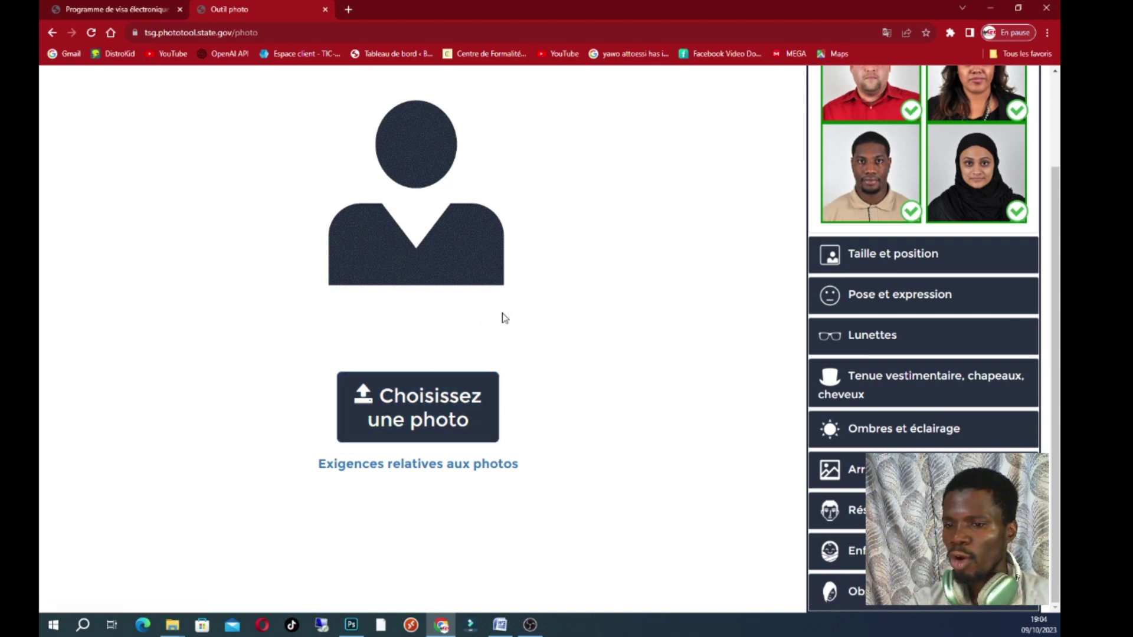
left_click(426, 413)
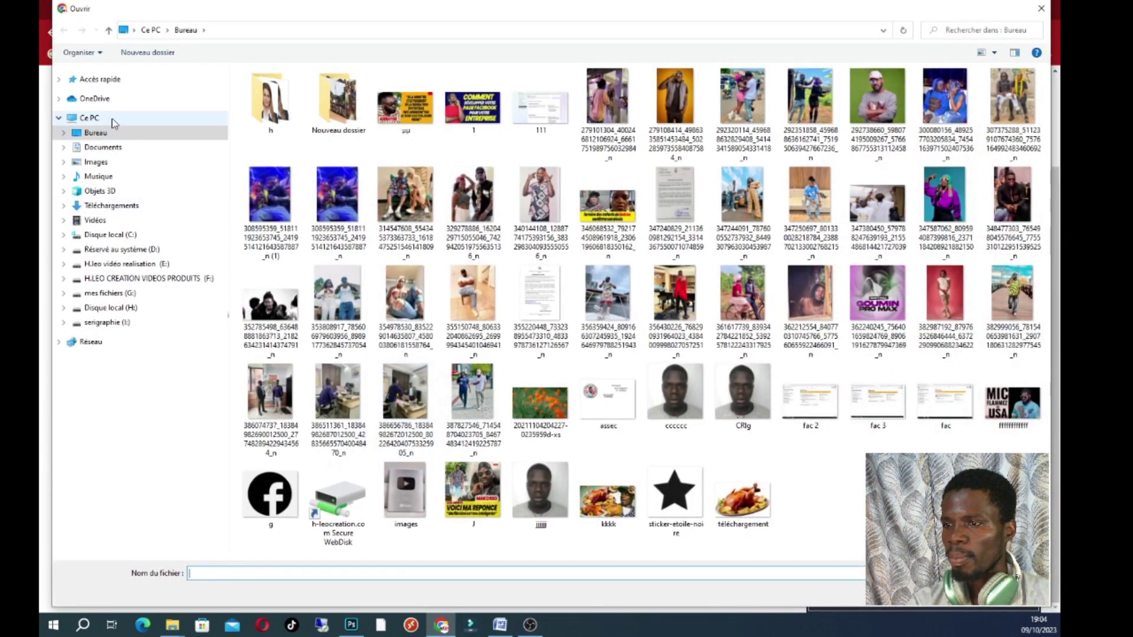
left_click(281, 118)
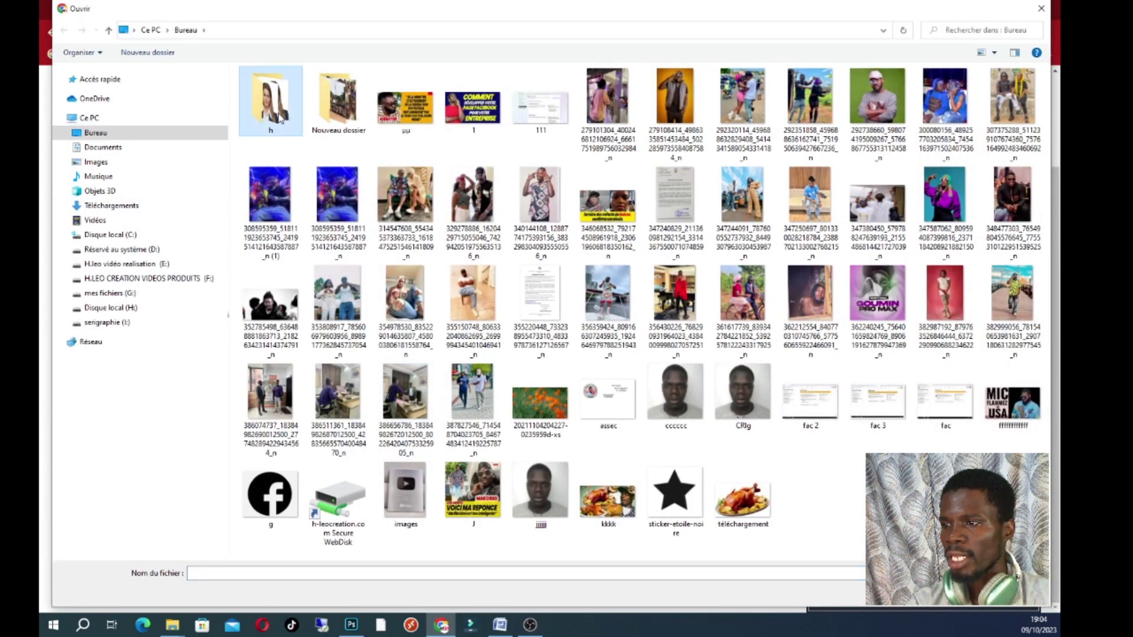
left_click(130, 137)
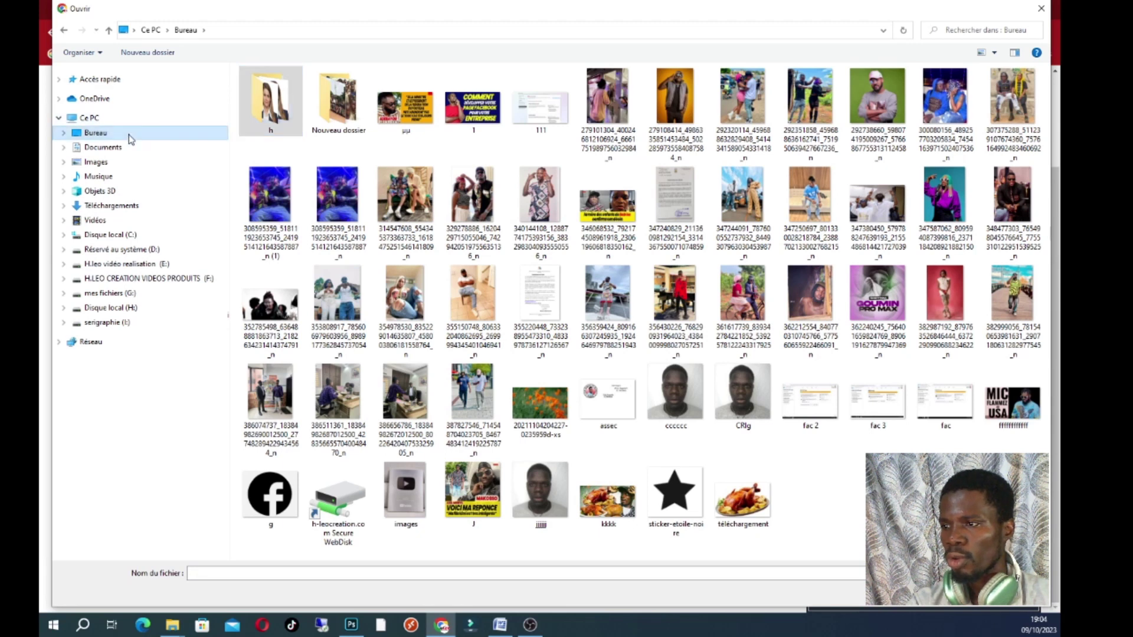
double_click(272, 117)
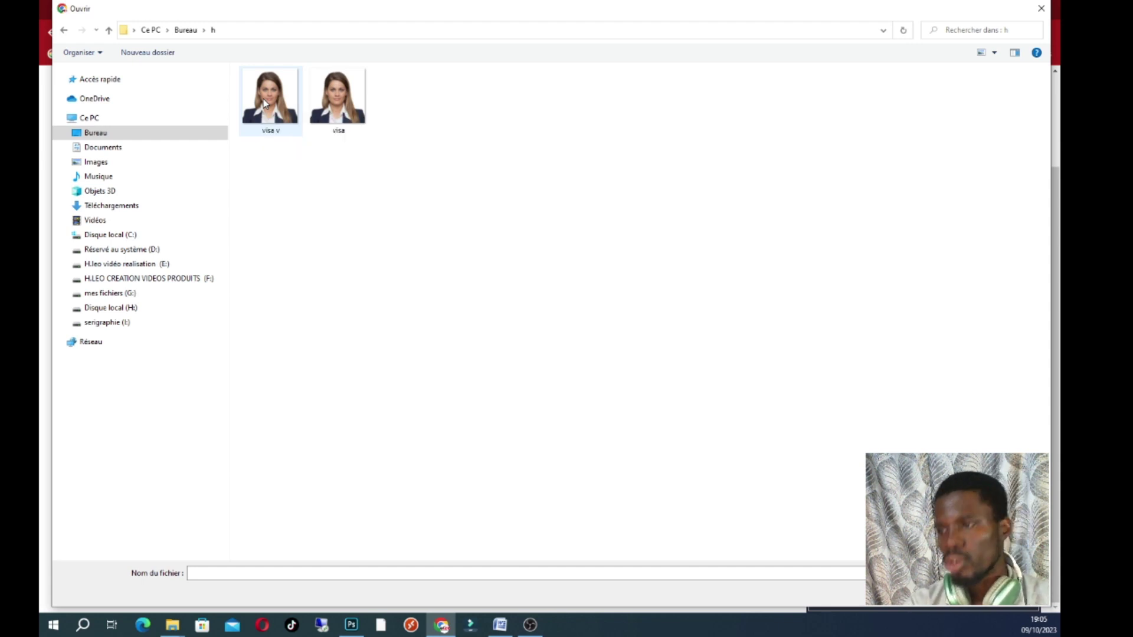
left_click(272, 100)
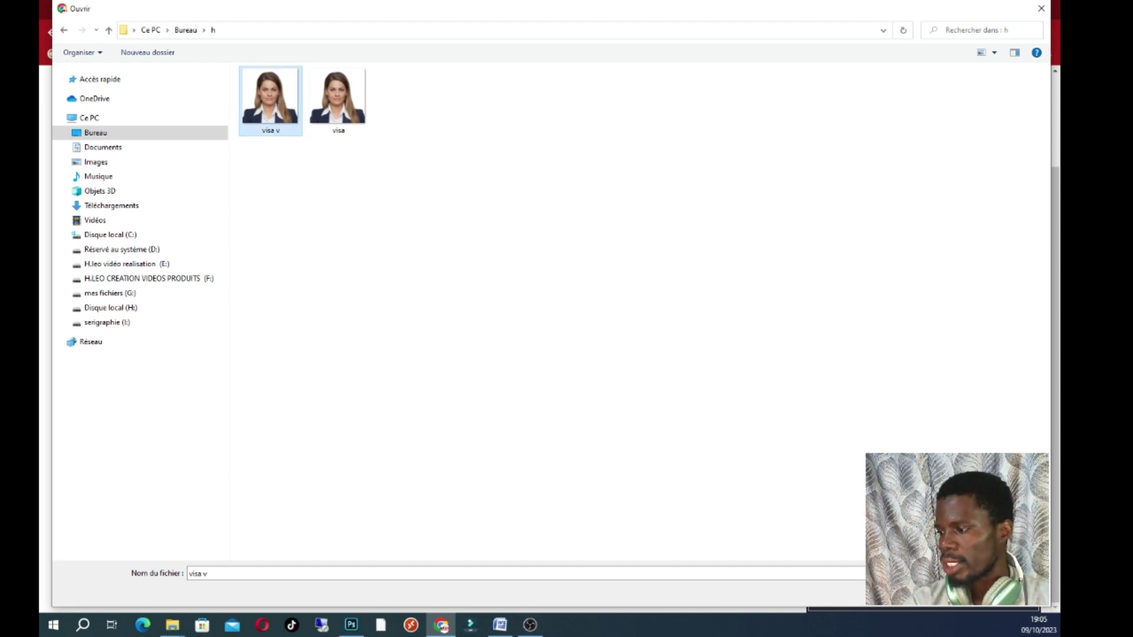
key("Return")
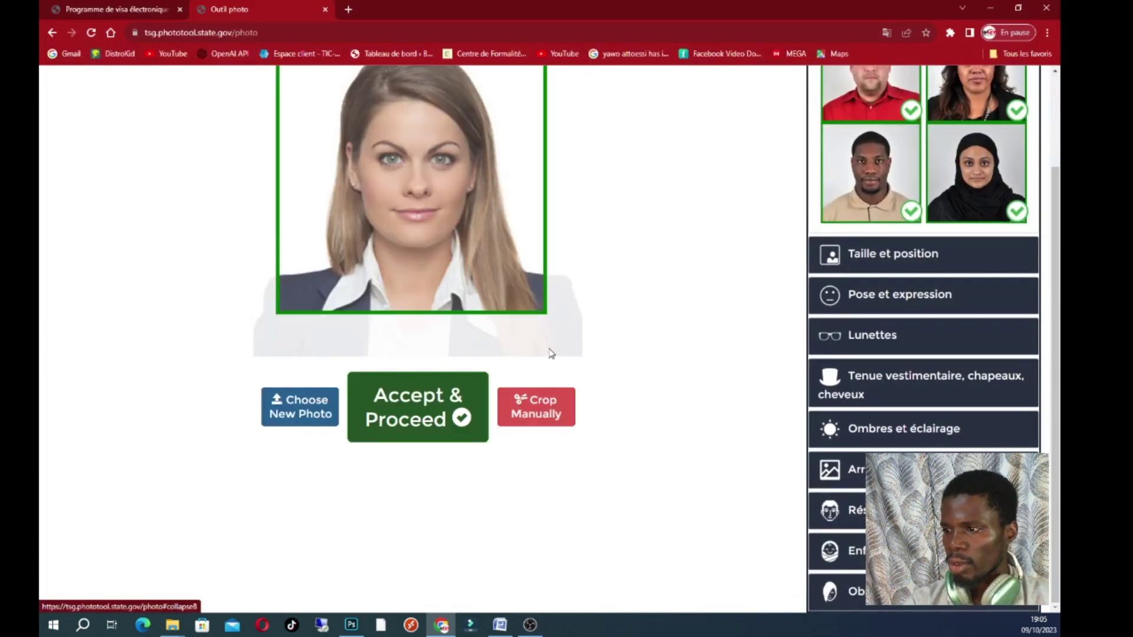
scroll(594, 360, "up", 2)
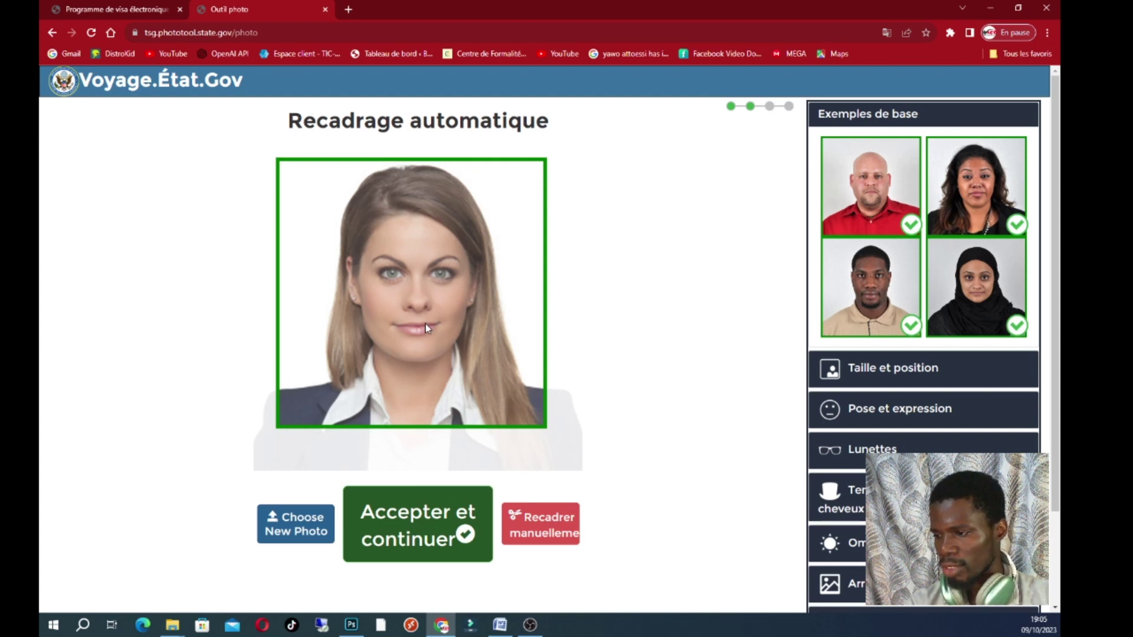
scroll(426, 328, "down", 1)
scroll(436, 346, "up", 1)
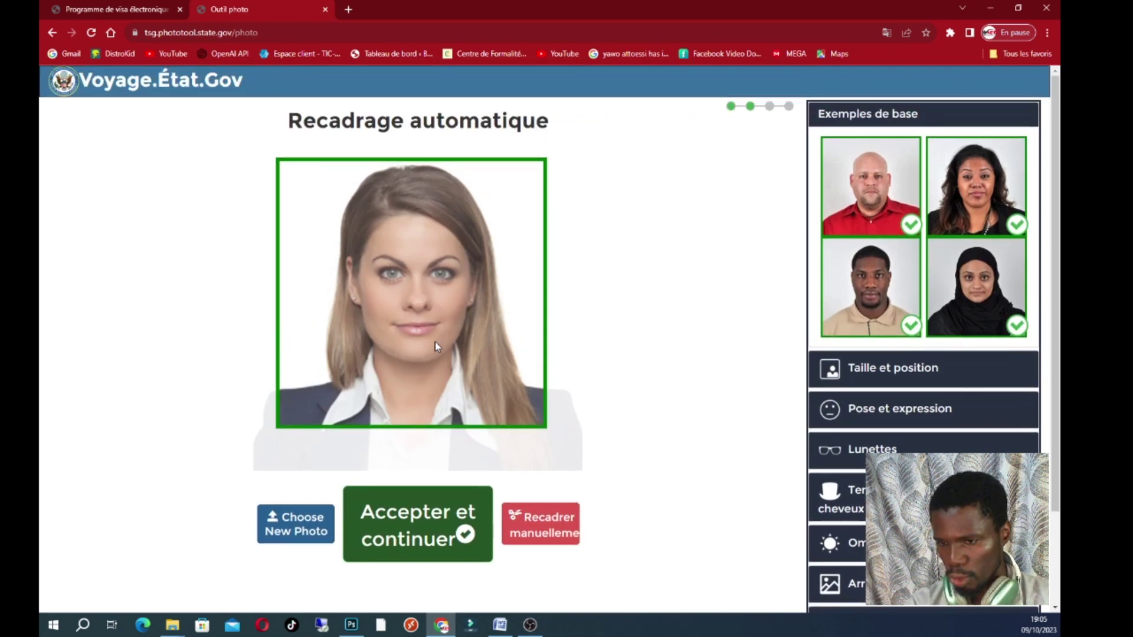
Accept the automatic crop and download the cropped photo as visa n into the desktop folder h
left_click(425, 534)
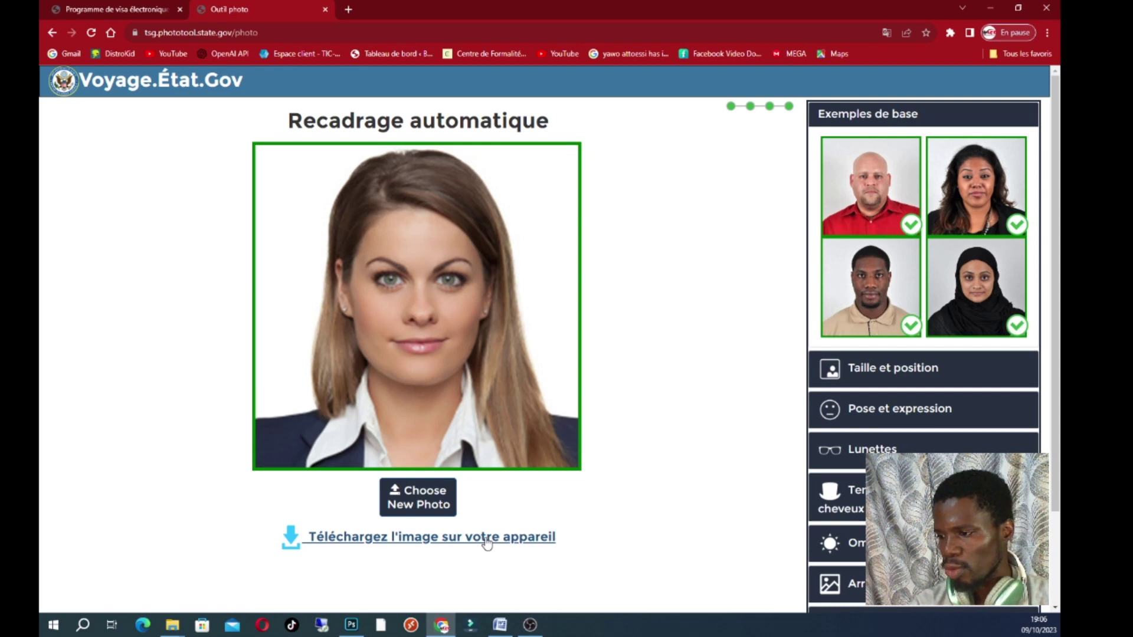
left_click(492, 542)
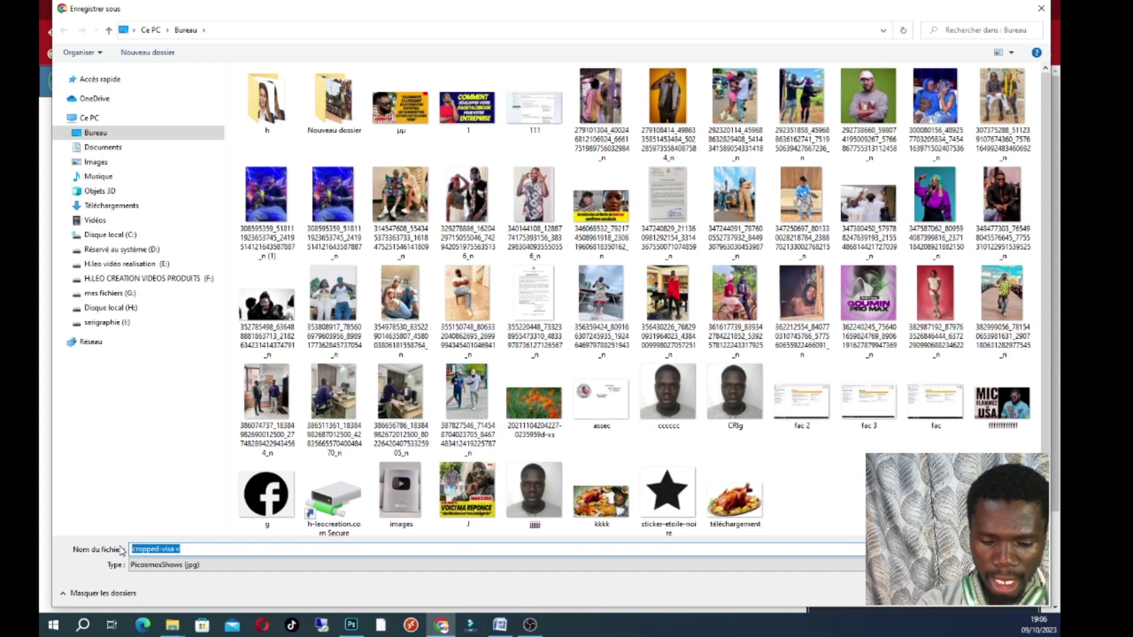
type("visa n")
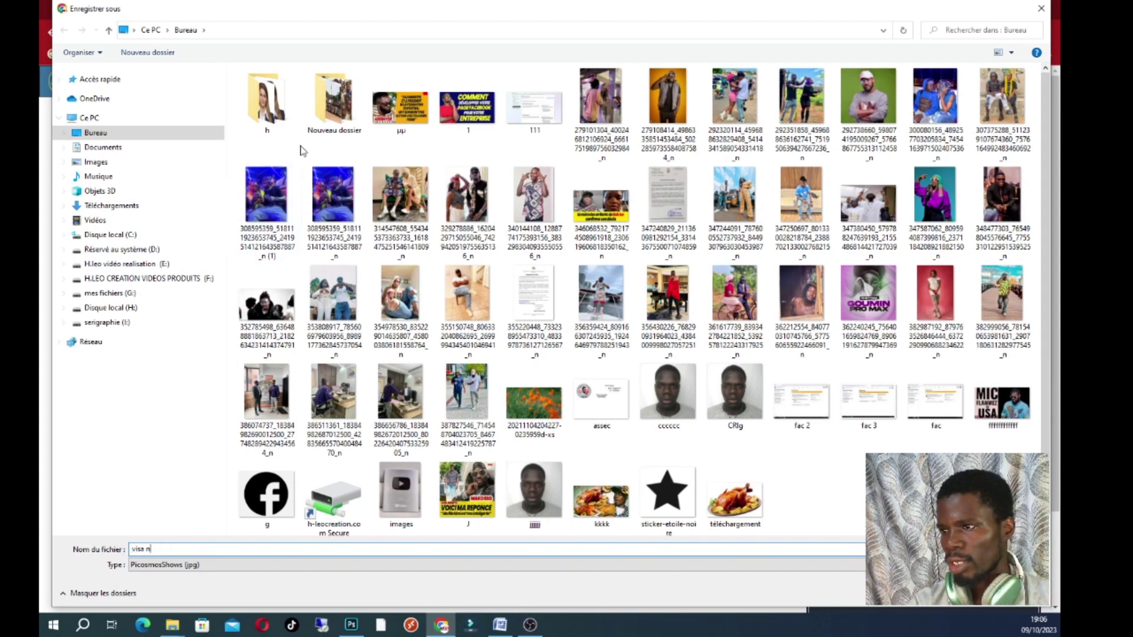
double_click(269, 102)
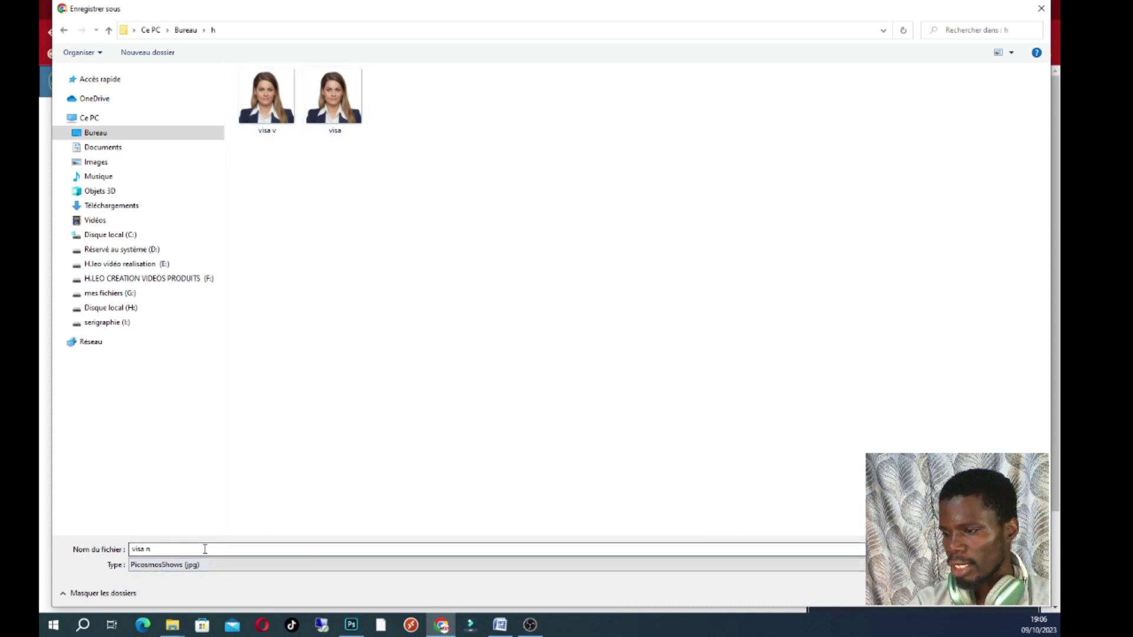
left_click(965, 595)
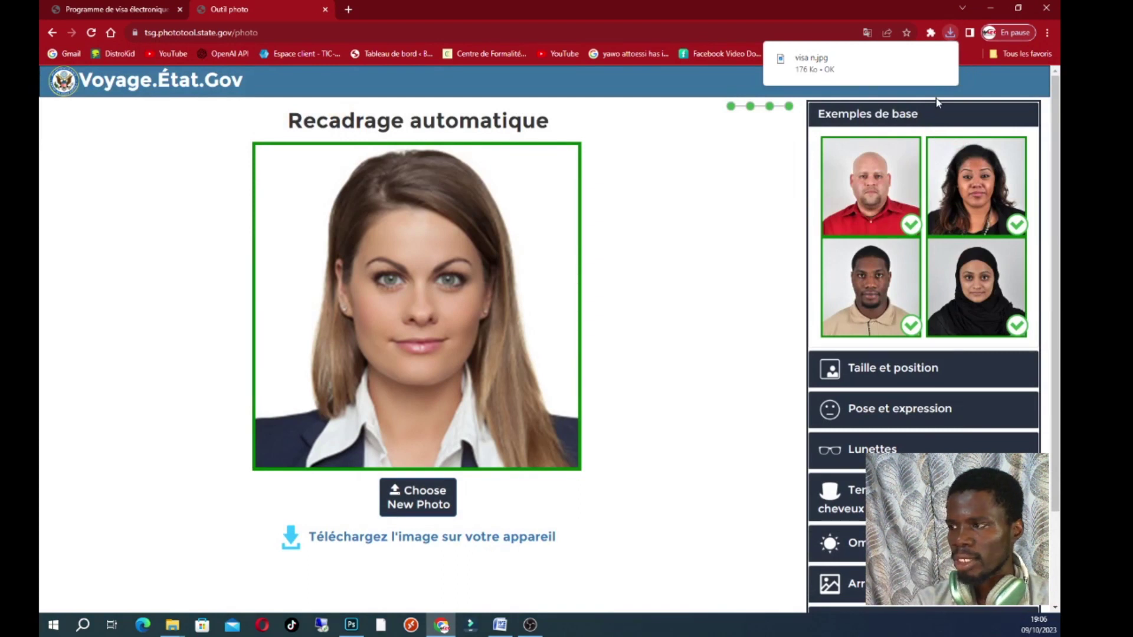
Switch to the desktop and compare the downloaded photo visa n with the other visa photos in the folder h
left_click(991, 8)
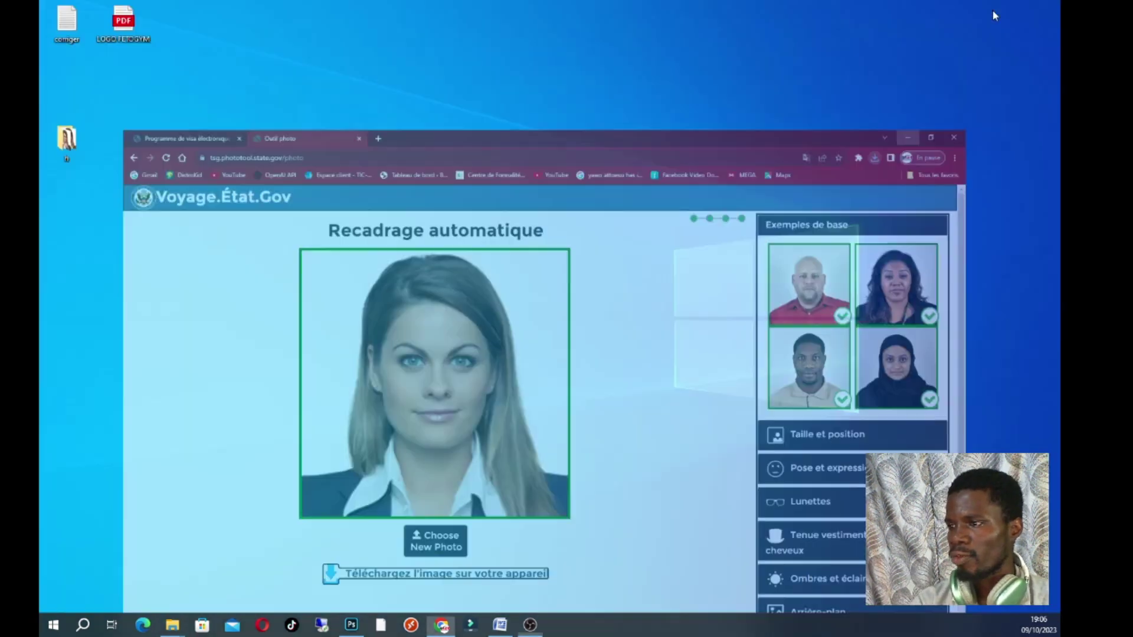
double_click(66, 140)
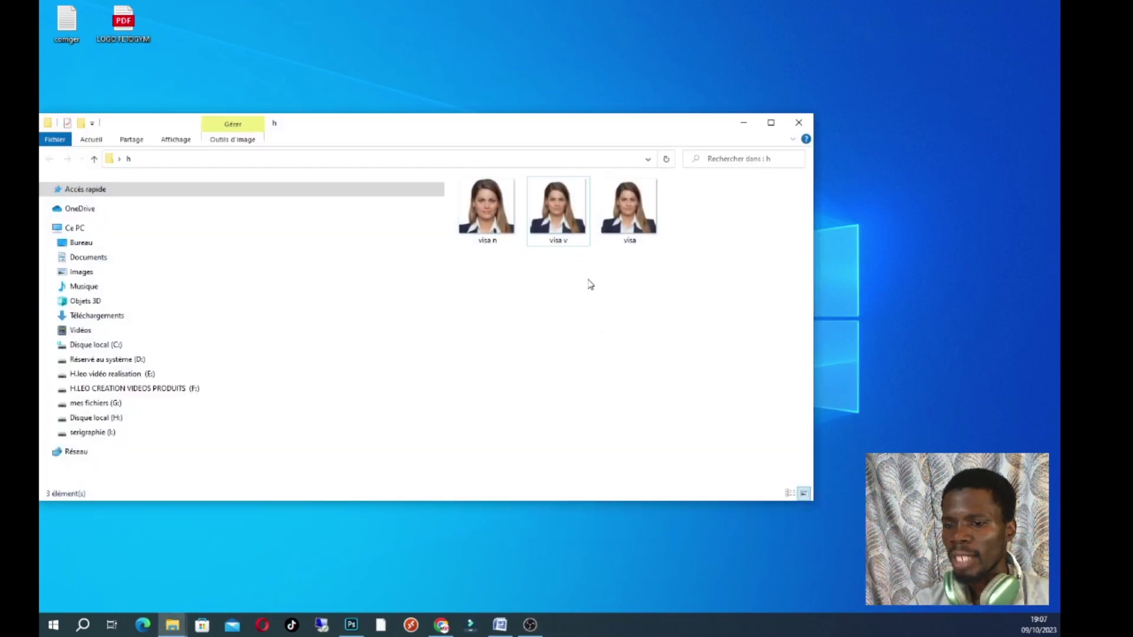
mouse_move(561, 234)
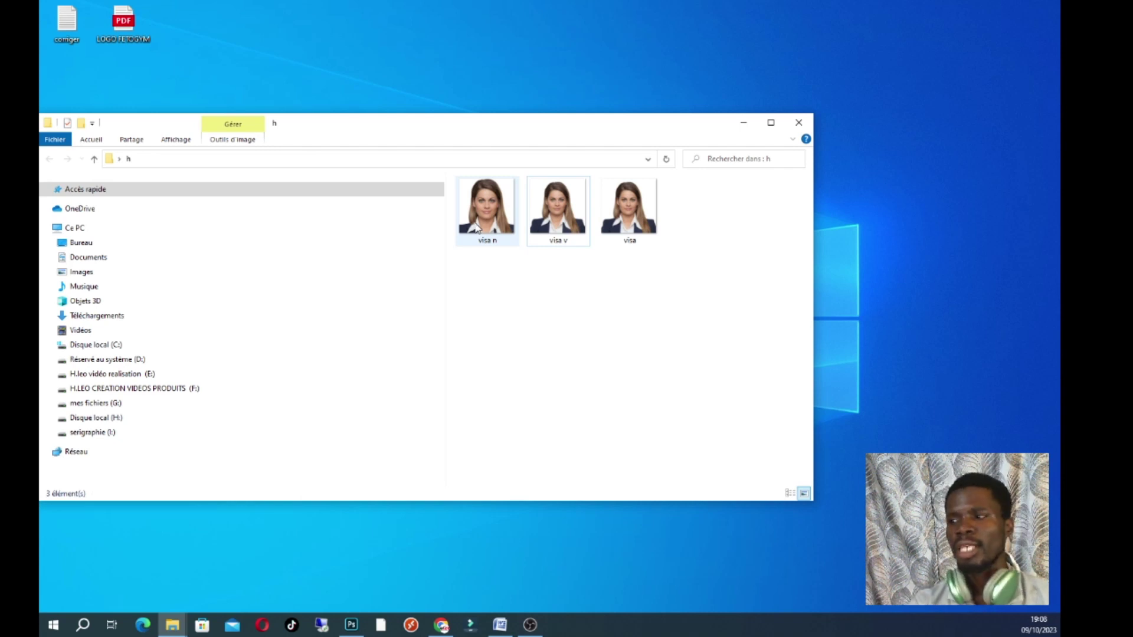
left_click(743, 122)
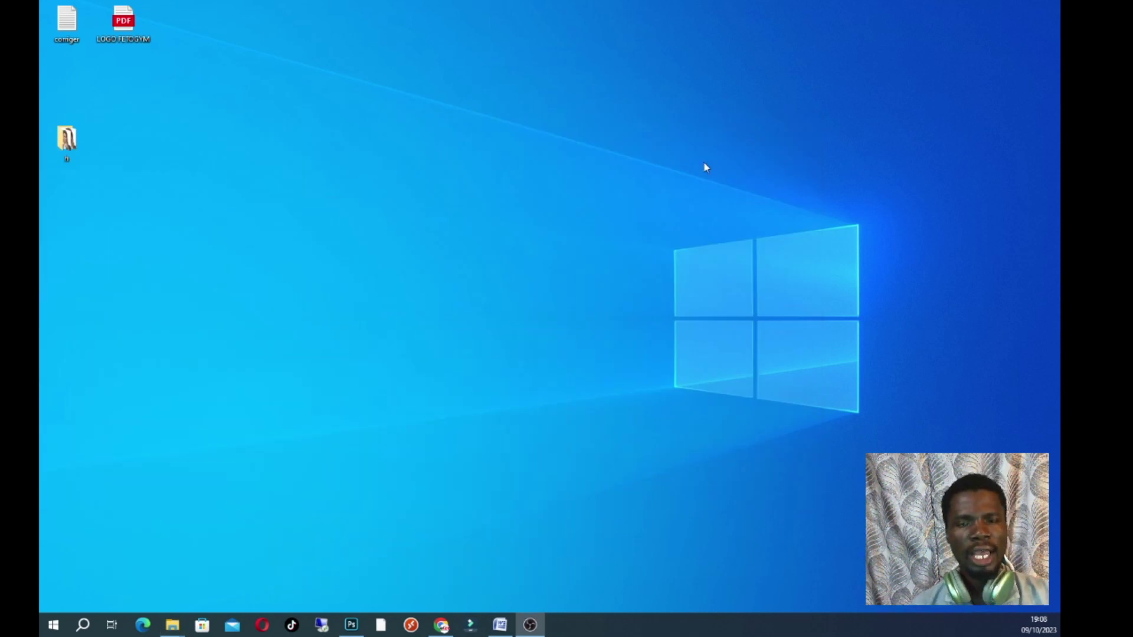